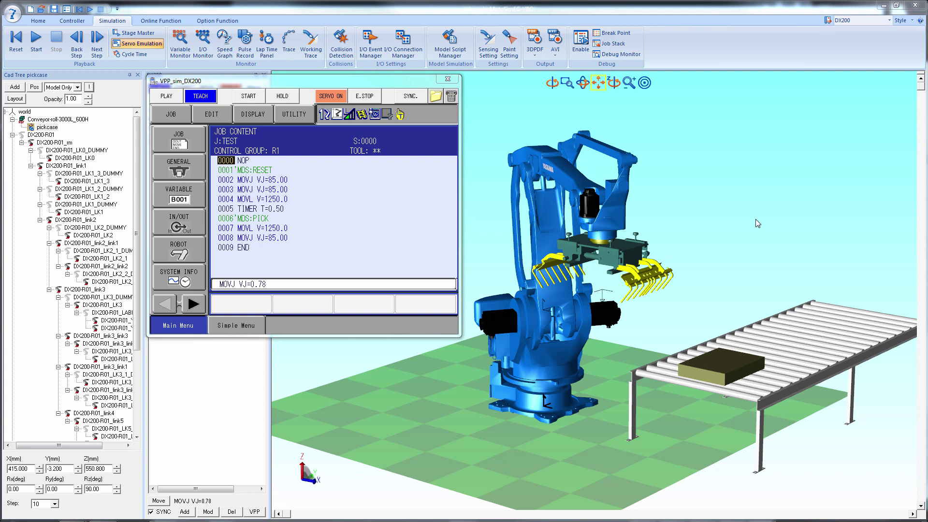
Step: Copy and paste the pickcase model, renaming the duplicate to grippcase
right_click(50, 130)
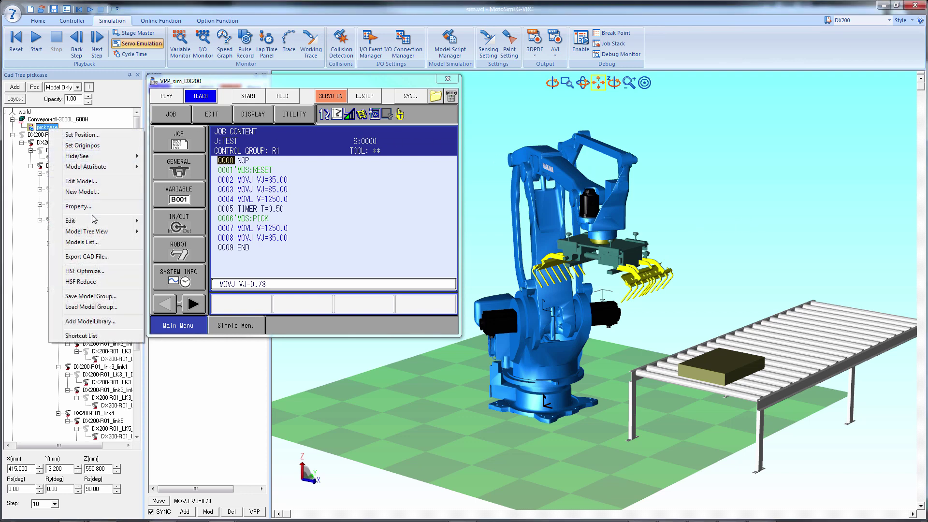
mouse_move(96, 222)
click(46, 128)
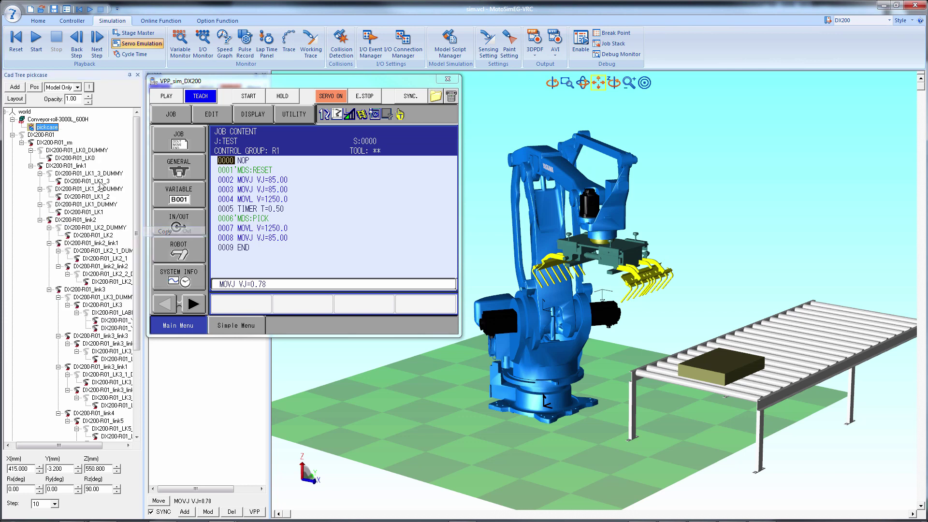
right_click(45, 128)
mouse_move(113, 219)
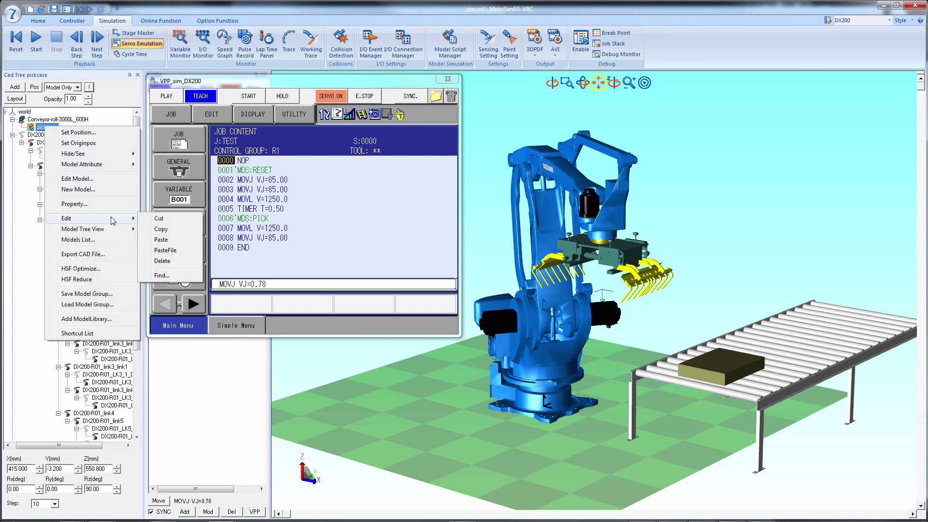
click(155, 241)
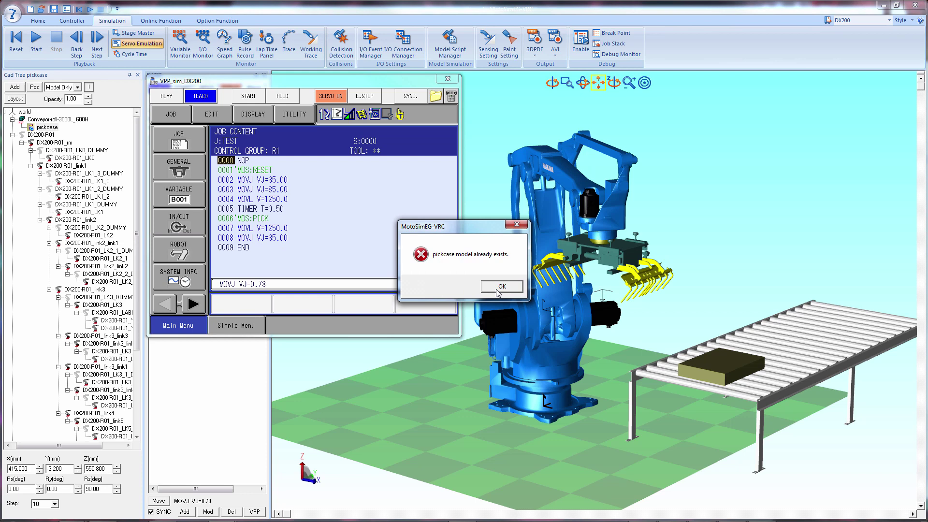
click(498, 288)
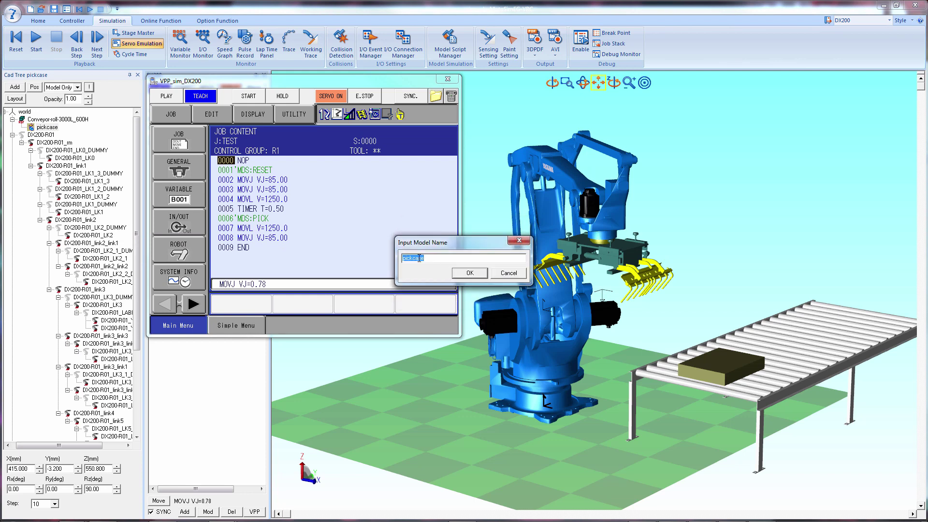
drag(412, 257, 393, 254)
text(gripp)
key(Return)
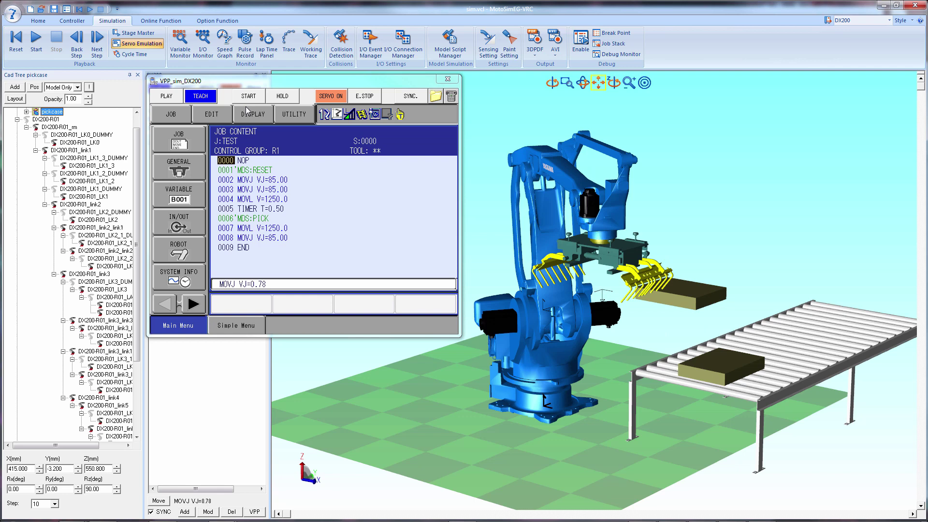
Step: Select grippcase under pickcase and set its X and Y positions to 0
click(26, 111)
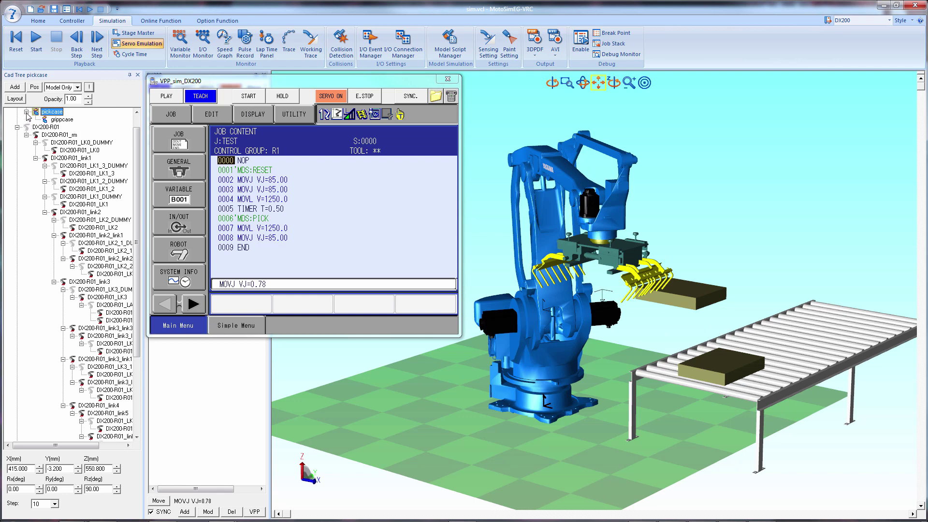
click(50, 120)
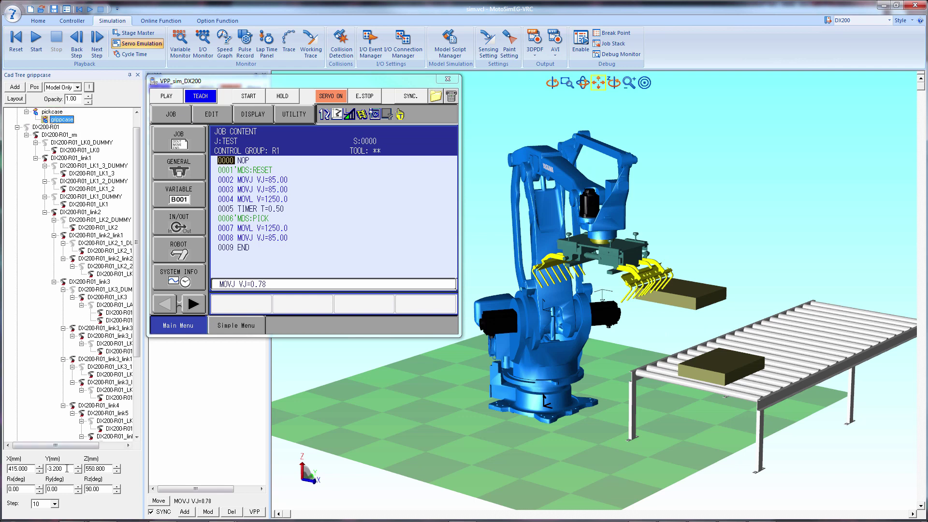
drag(34, 469, 4, 464)
text(0)
key(Return)
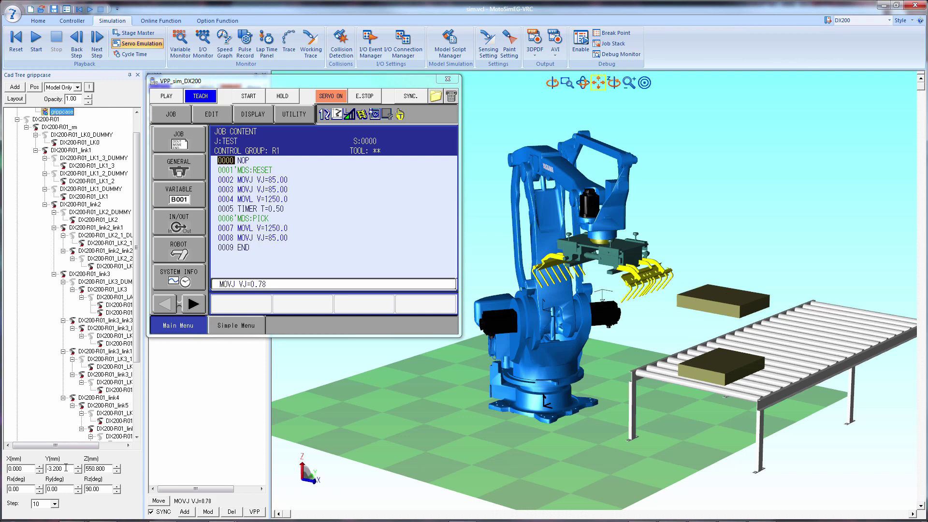
drag(67, 468, 34, 462)
text(0)
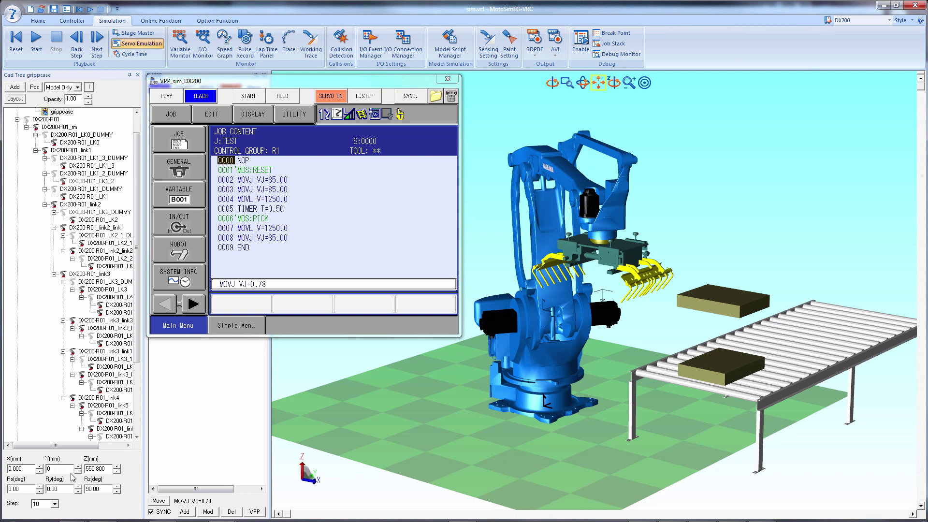
key(Return)
Step: Set grippcase's Z and Rz to 0 to overlap the conveyor box, then sync the robot
drag(109, 469, 71, 462)
text(0)
key(Return)
drag(105, 490, 78, 487)
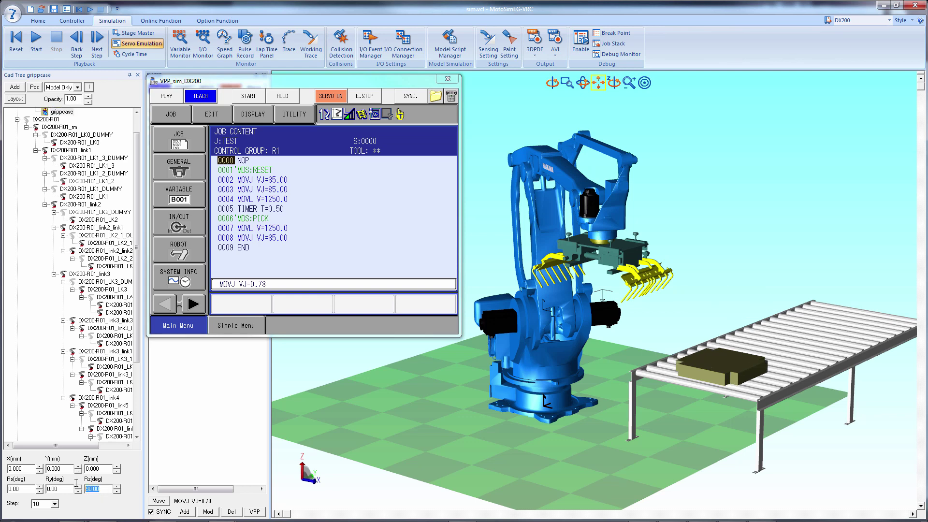
text(0)
key(Return)
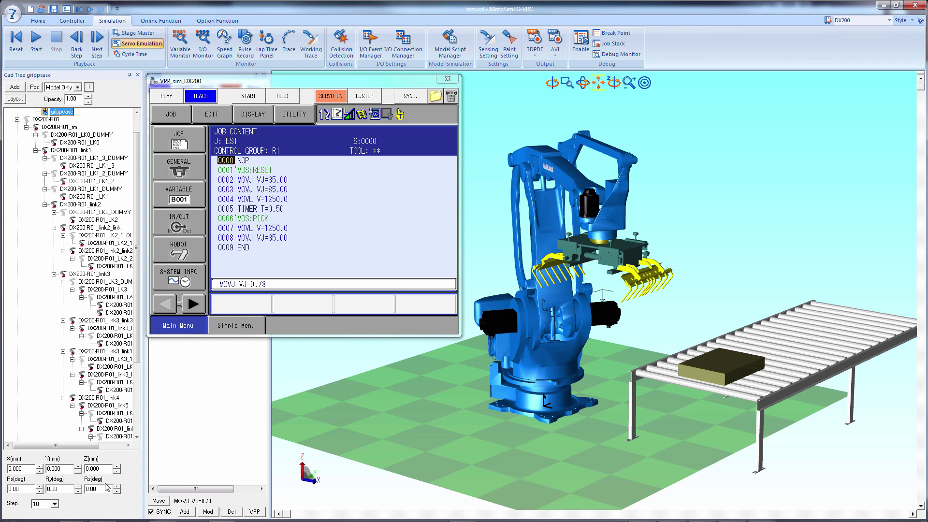
click(227, 167)
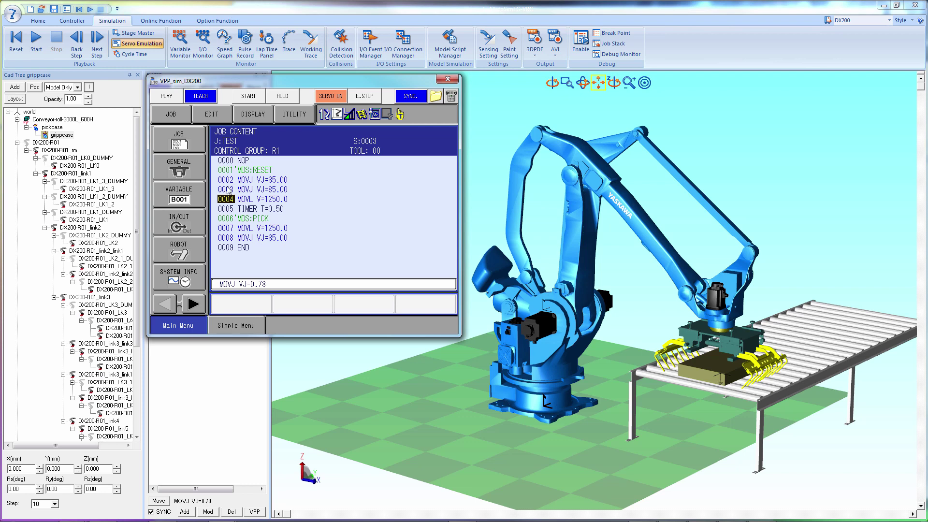
Step: Set grippcase's parent to DX200-R01_flange via Model Attribute > Set Parent
right_click(54, 138)
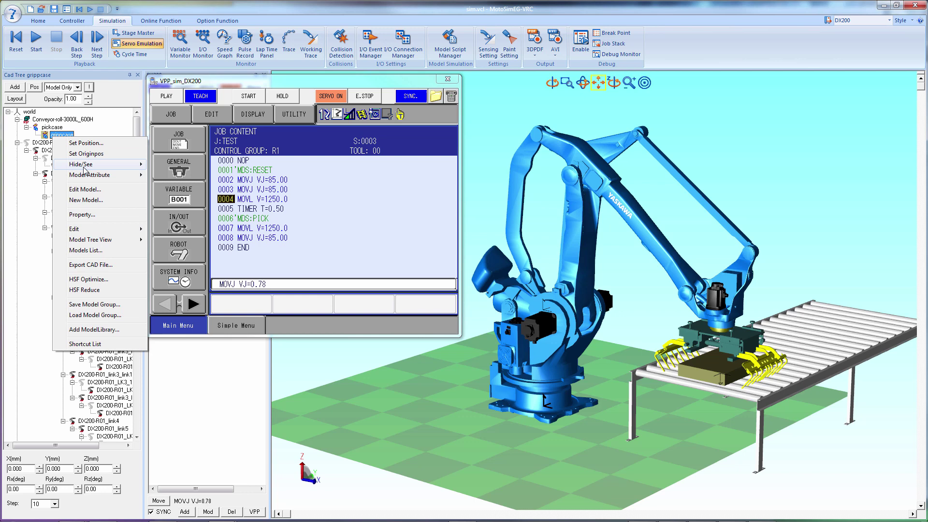
mouse_move(88, 175)
click(156, 176)
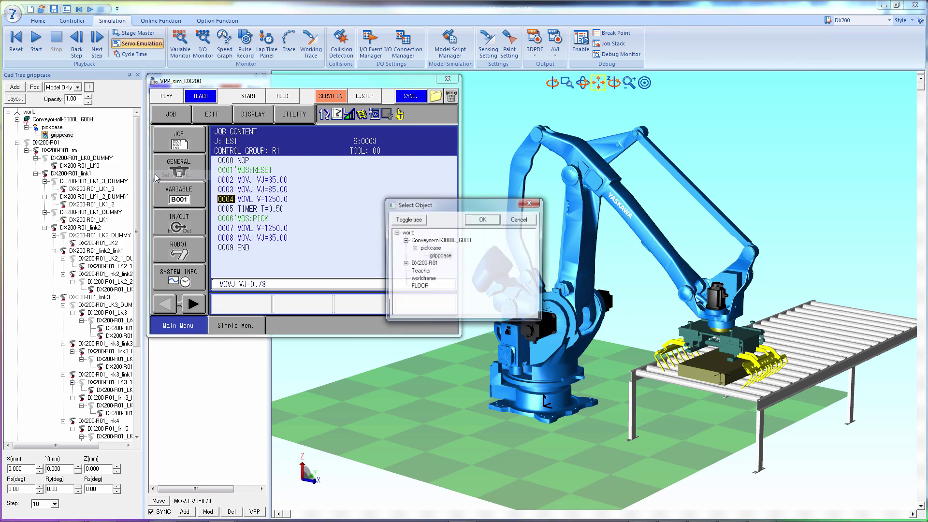
click(422, 264)
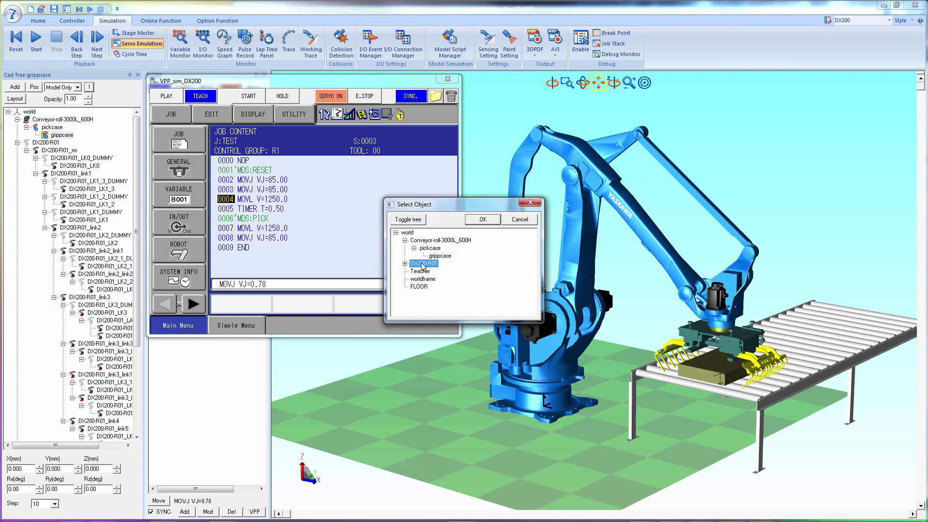
double_click(422, 264)
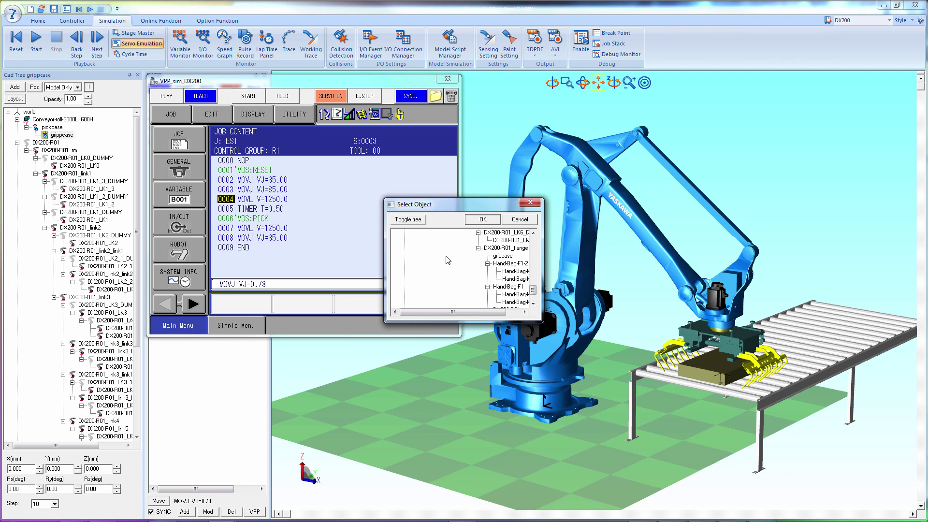
click(520, 249)
click(484, 220)
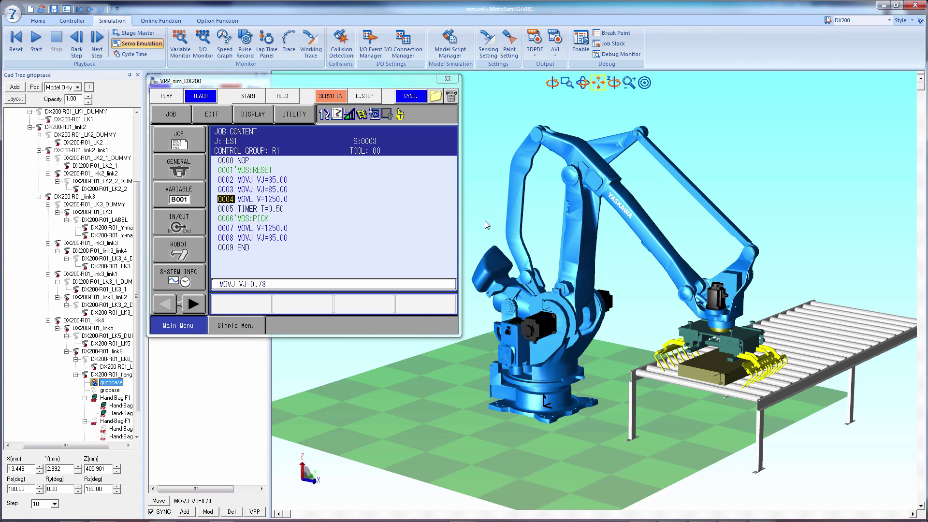
Step: Step the job back to line 0003 and return to the pick pose at line 0004
click(234, 200)
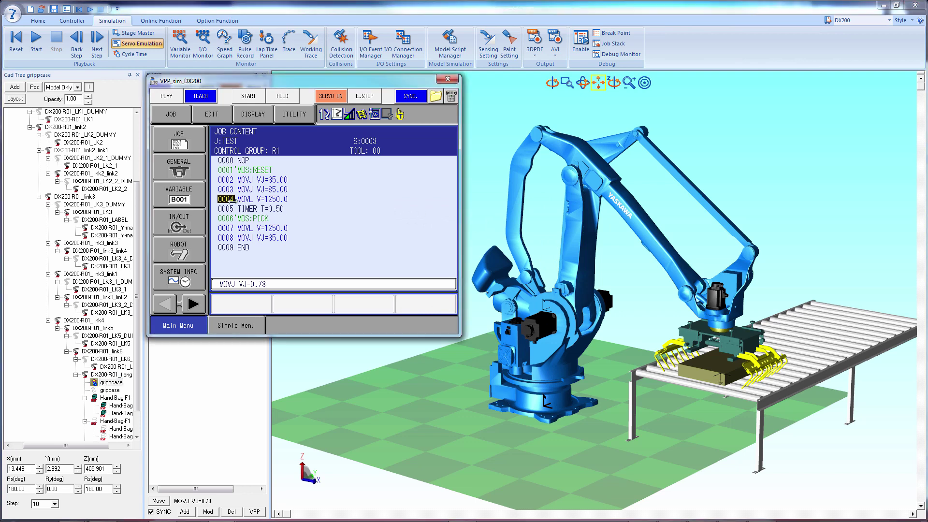
key(Up)
click(234, 199)
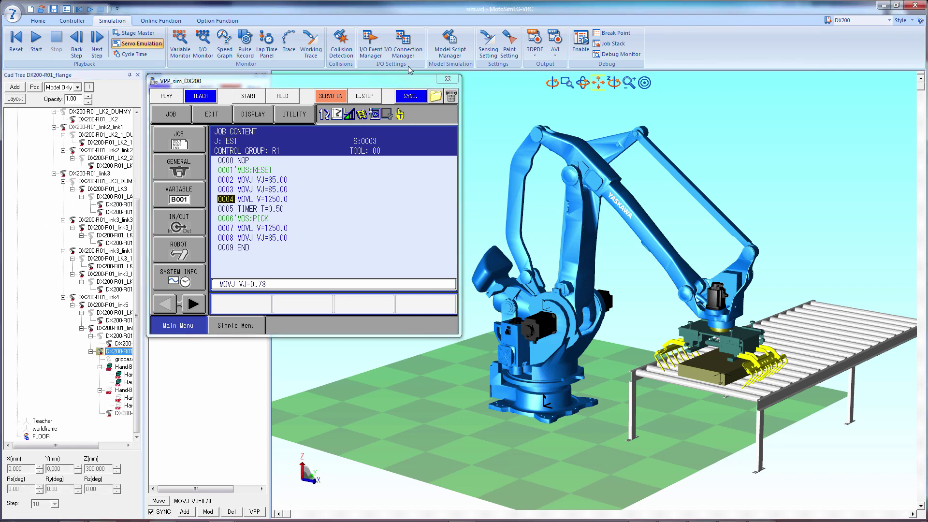
Step: In the Model Script Editor, point the PICK script line at gripcase and cancel input assistance
click(447, 55)
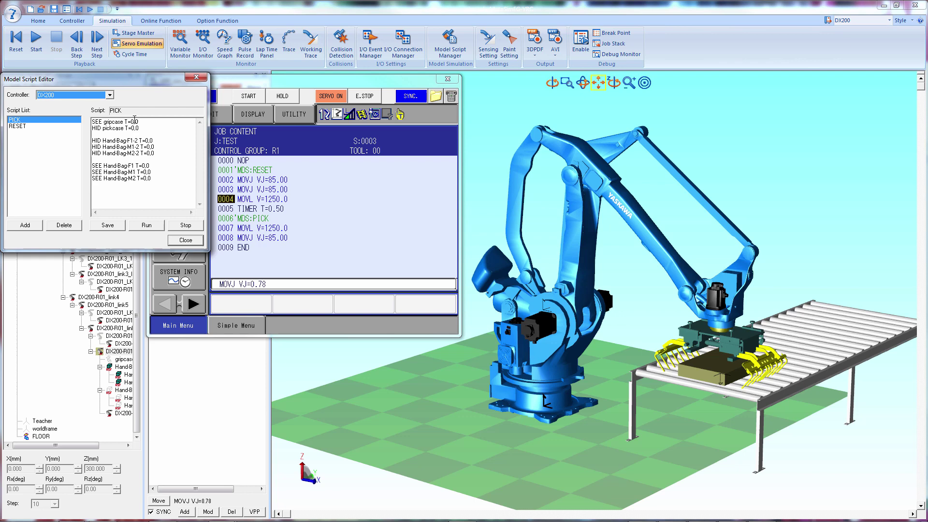
double_click(95, 130)
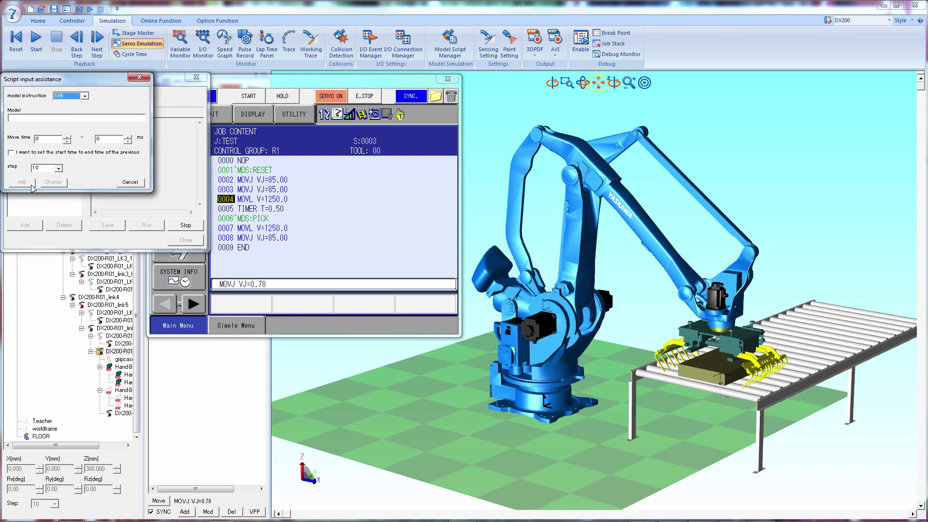
click(123, 360)
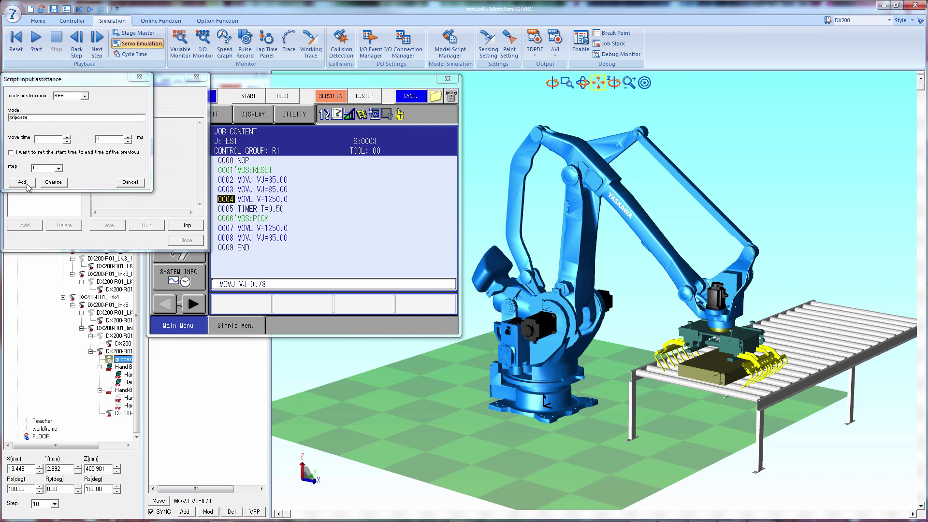
click(85, 96)
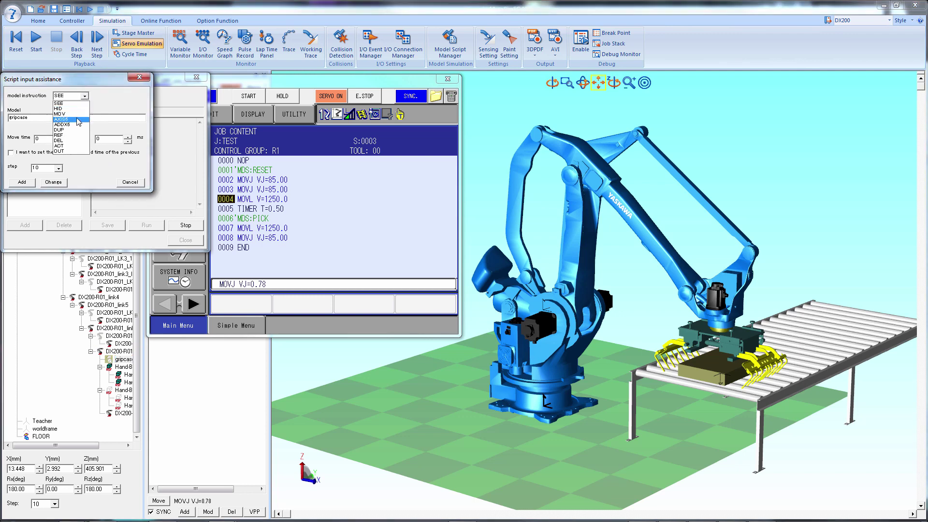
click(130, 184)
click(130, 184)
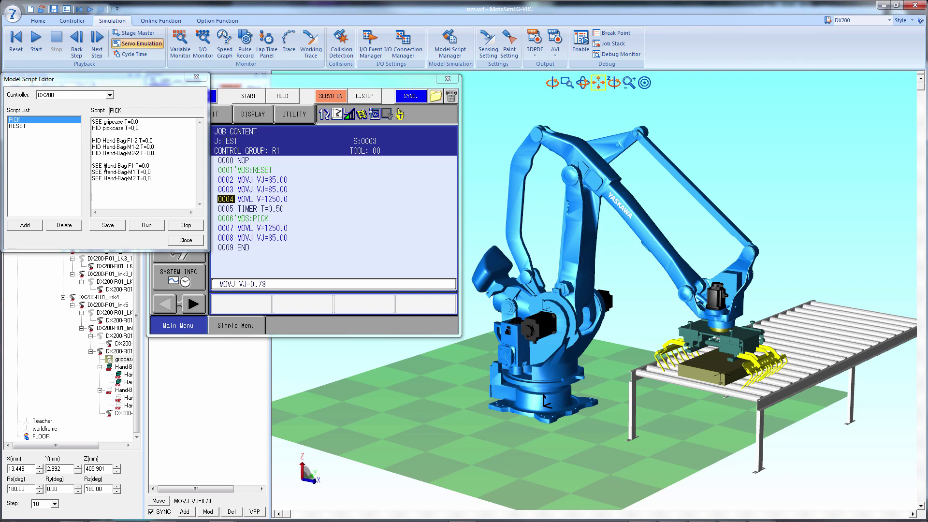
Step: Run the PICK script, then run the RESET script to reopen the gripper
click(137, 227)
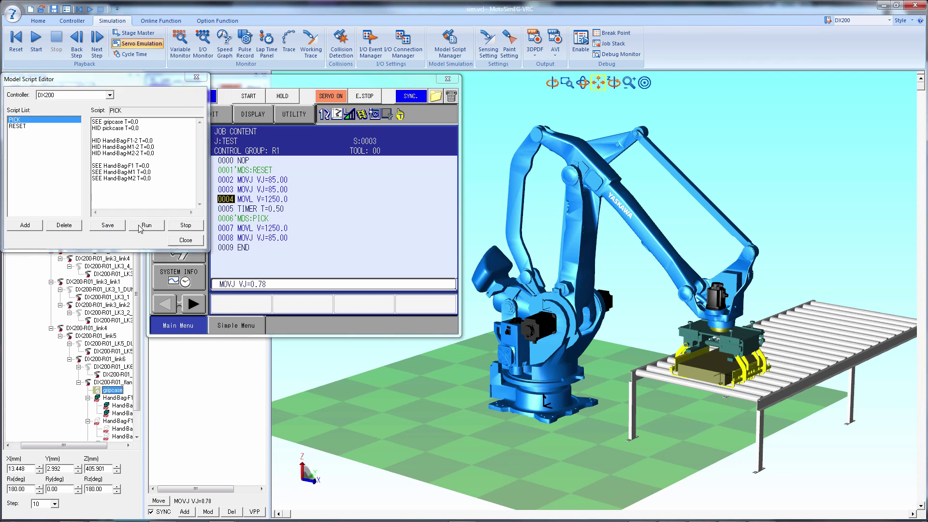
click(27, 127)
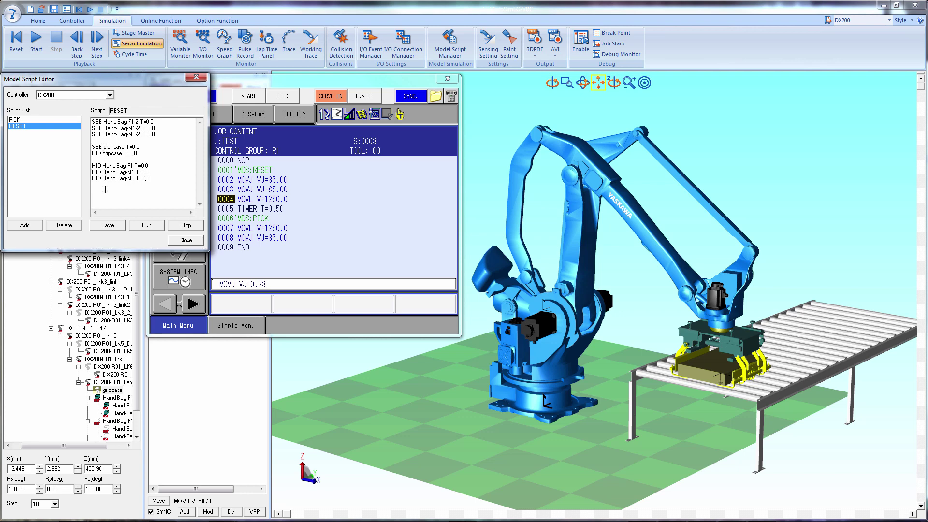
click(141, 229)
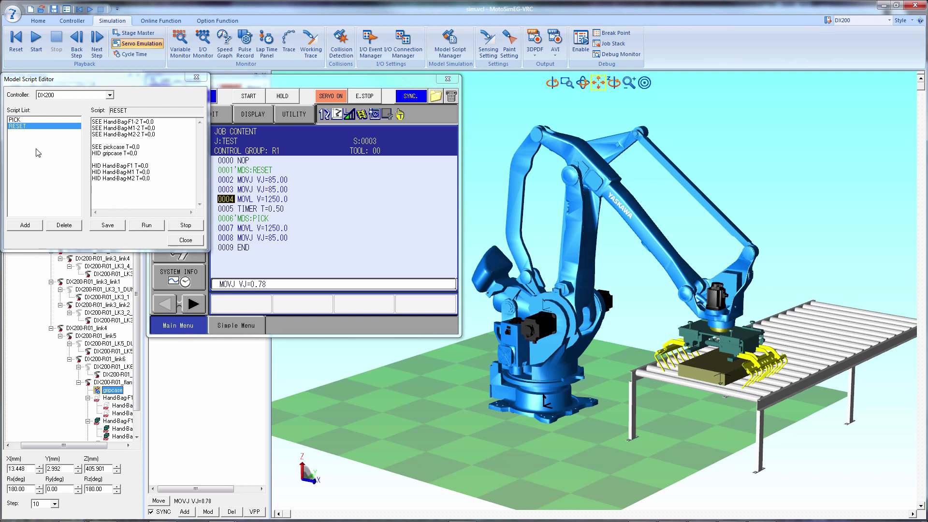
Step: Add a trial script named test, then delete it and confirm
click(35, 226)
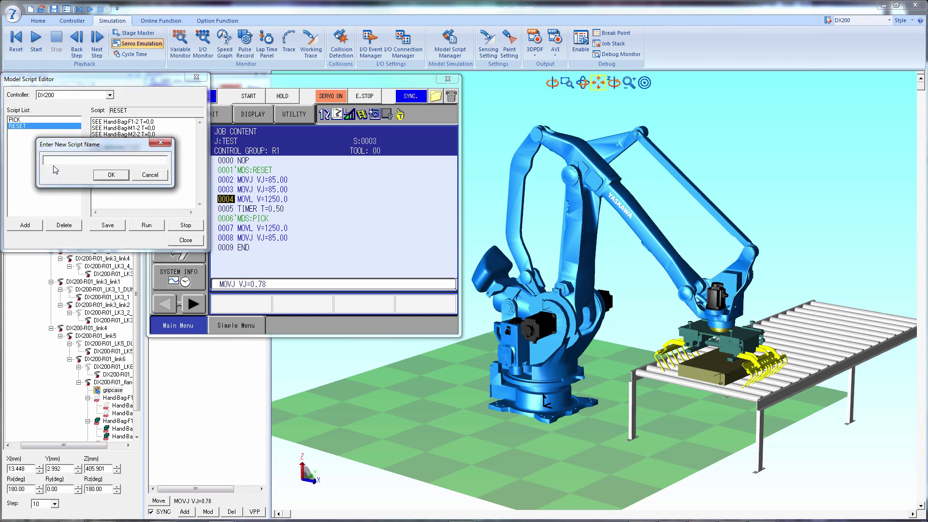
text(test)
click(119, 177)
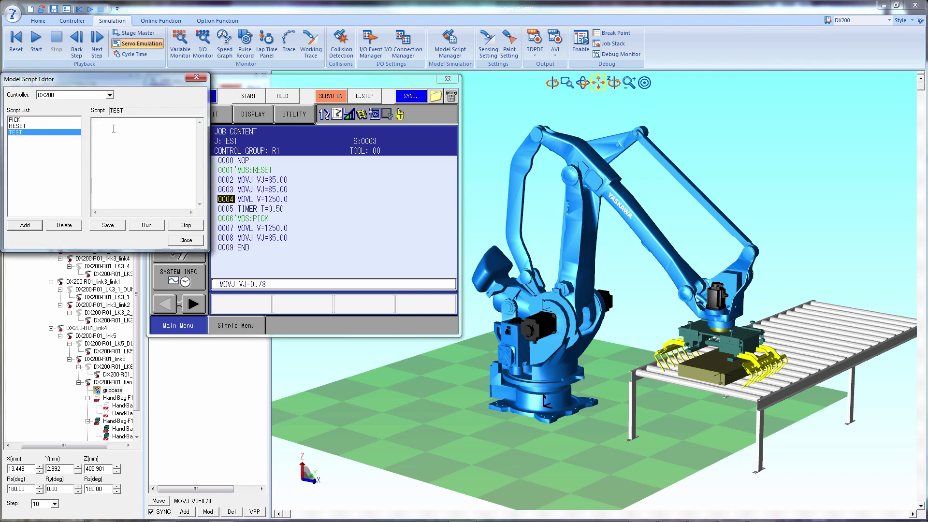
click(62, 224)
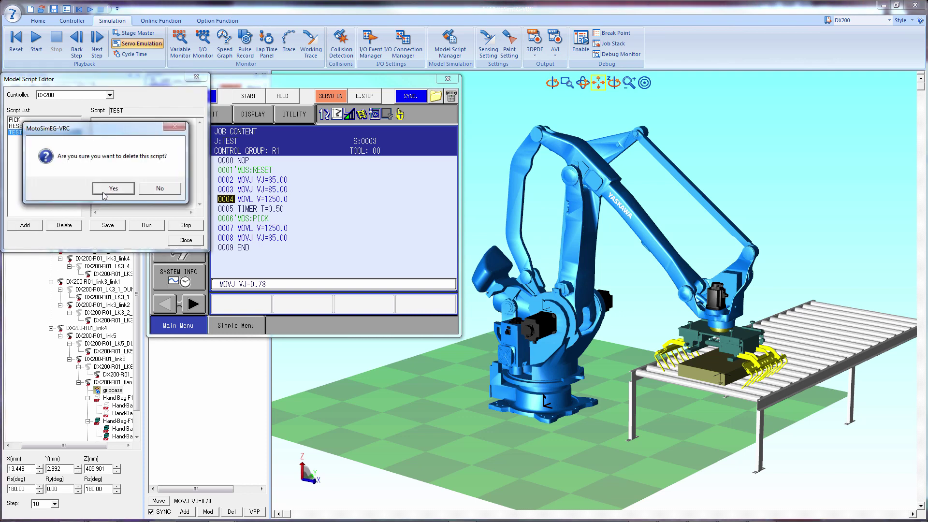
click(106, 188)
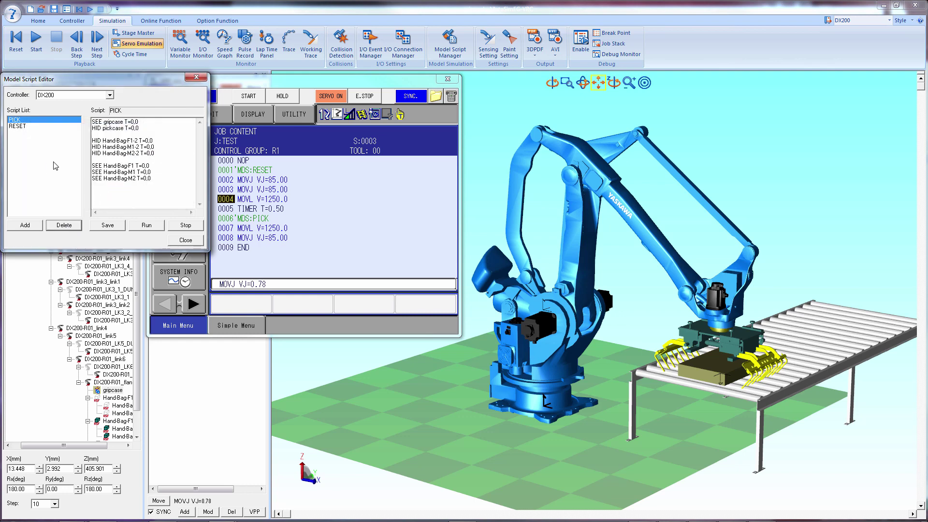
Step: Close the Model Script Editor and move the job cursor to line 0006
click(185, 239)
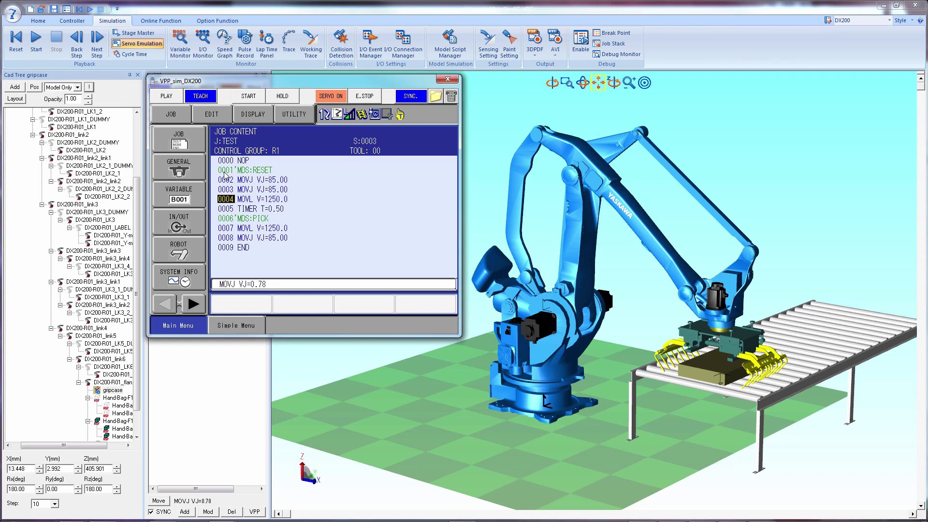
key(Down)
key(Down)
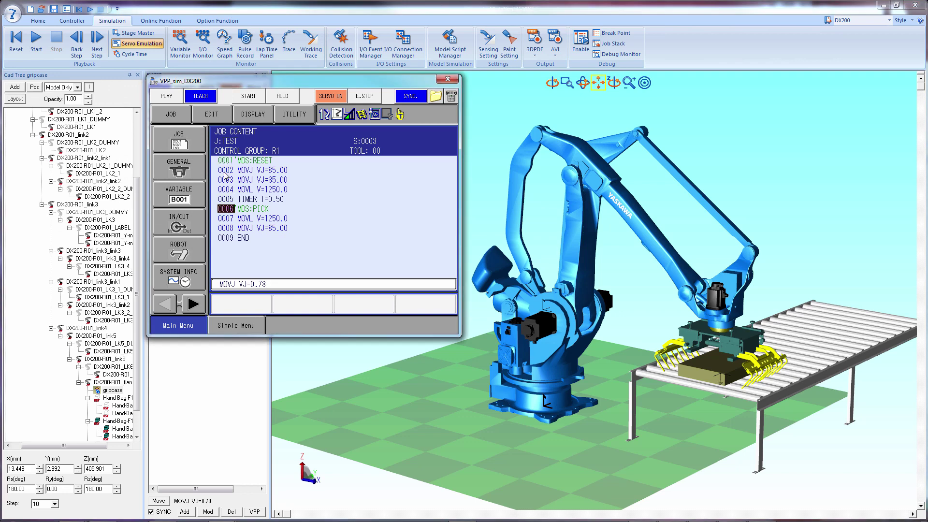
key(Up)
key(Right)
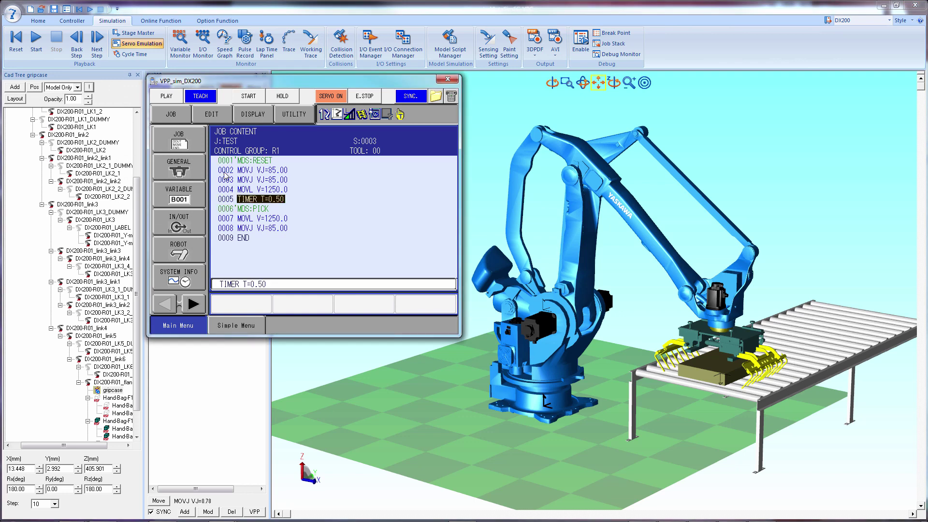
key(Left)
key(Down)
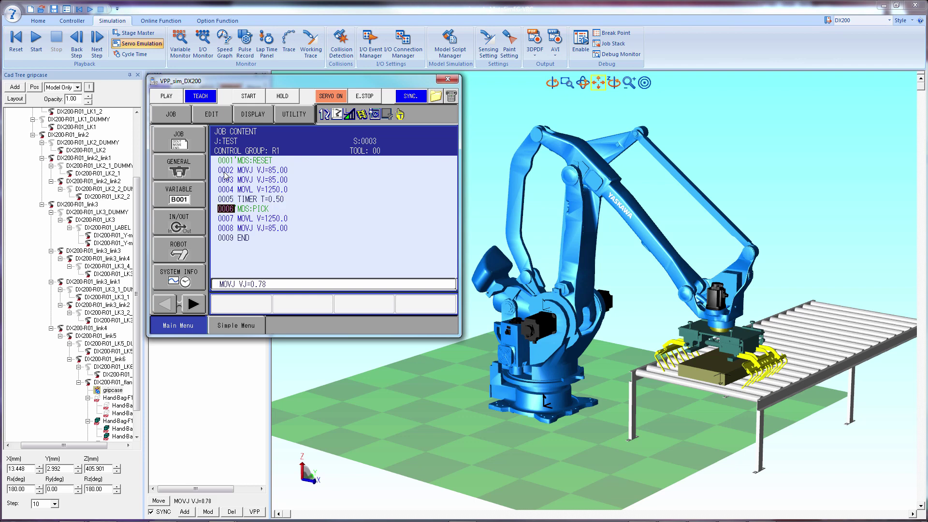
Step: Insert a CONTROL > COMMENT line with text MDS:PICK after line 0006
key(F5)
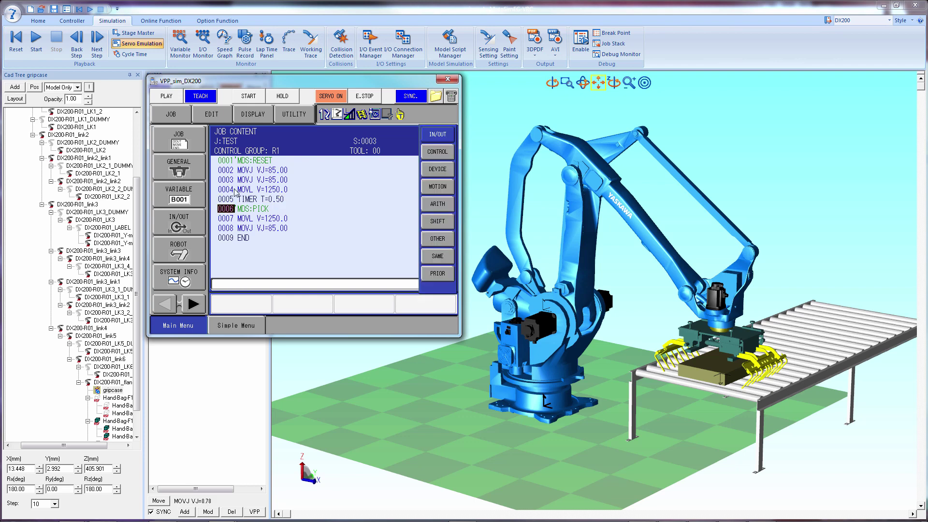
click(432, 153)
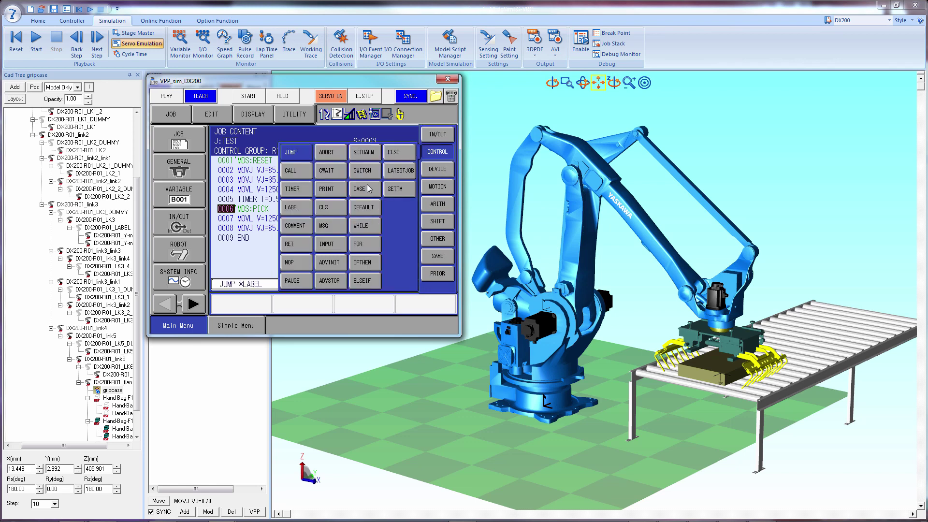
click(299, 228)
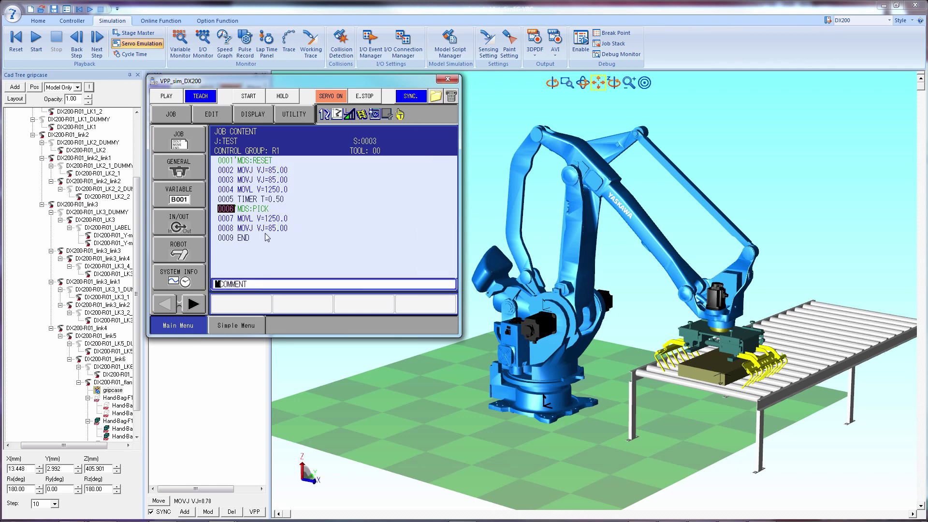
click(233, 285)
click(234, 285)
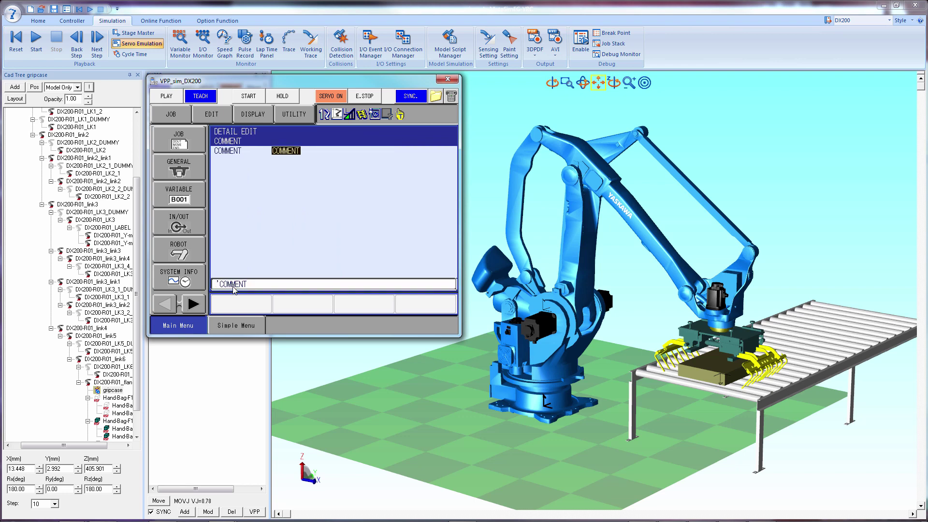
click(233, 287)
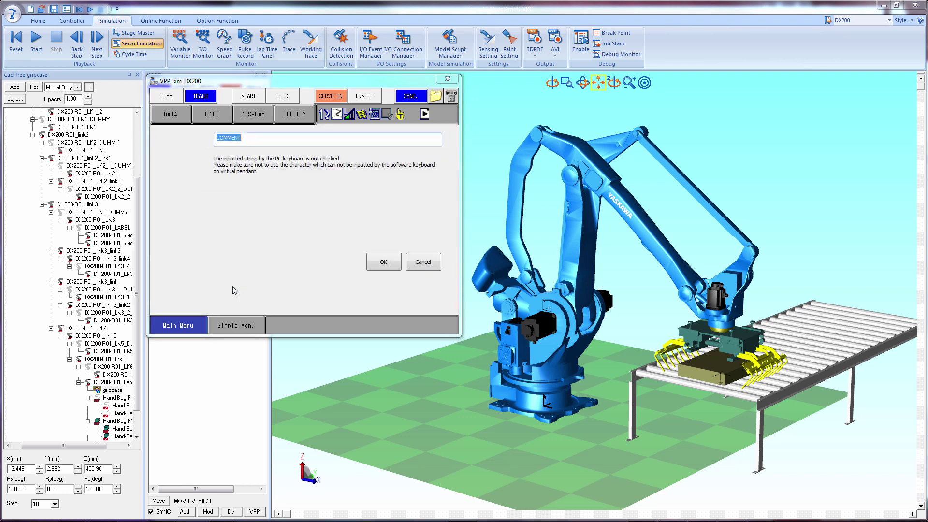
text(MDS:PICK)
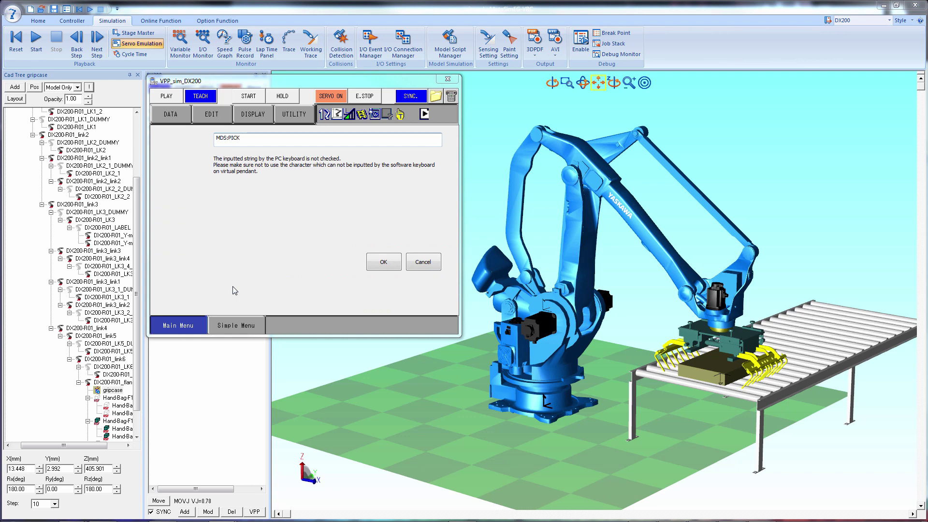
click(383, 261)
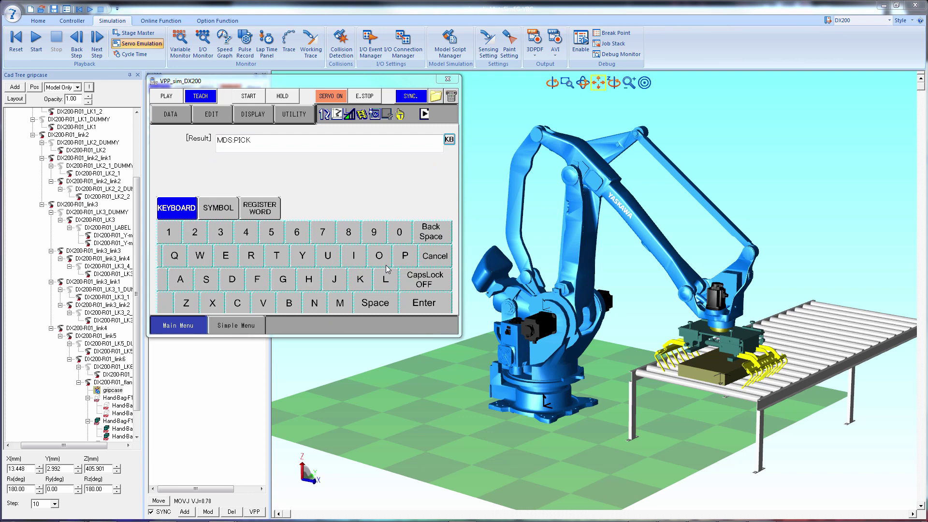
click(424, 303)
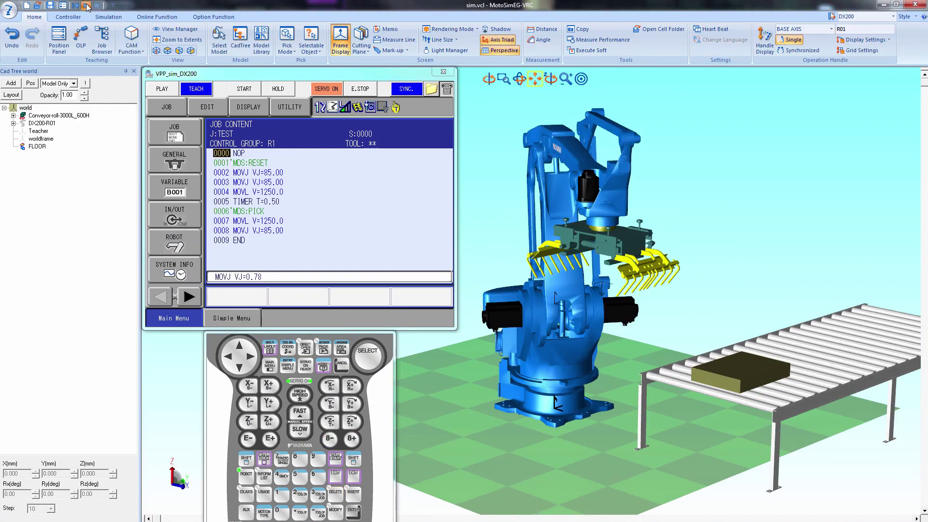
Step: Start playback of job TEST from the Quick Access toolbar
click(87, 7)
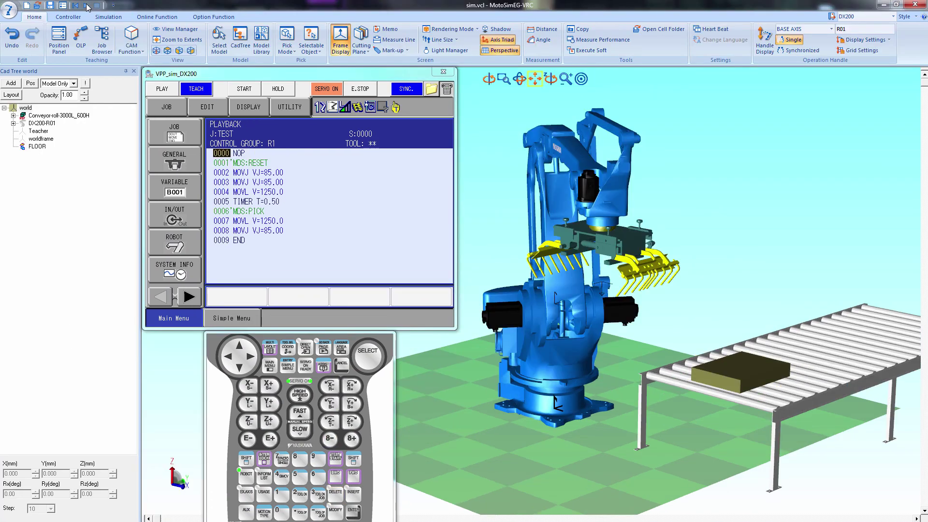